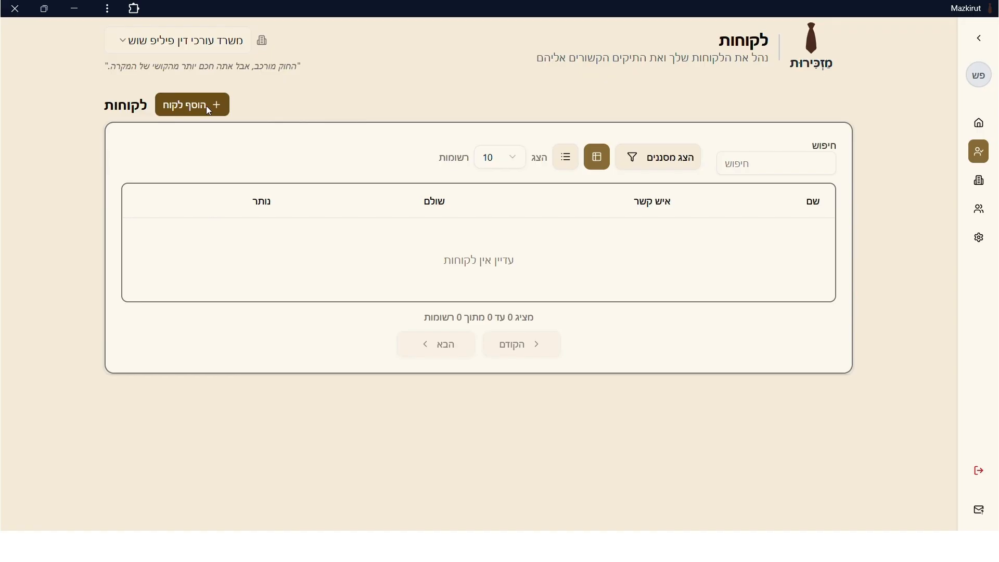
Create a new client with the client's first name, last name and phone number.
click(207, 108)
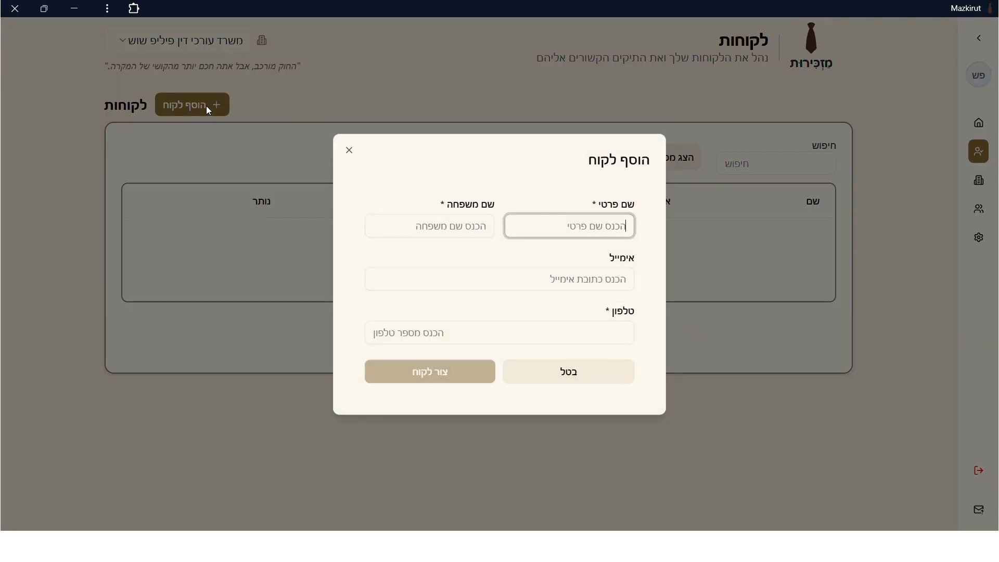
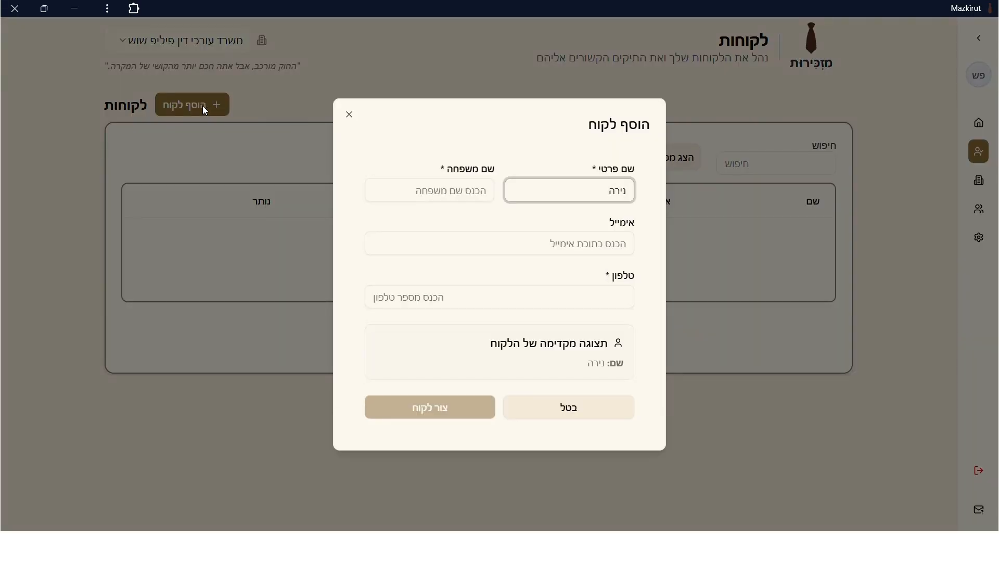
click(437, 191)
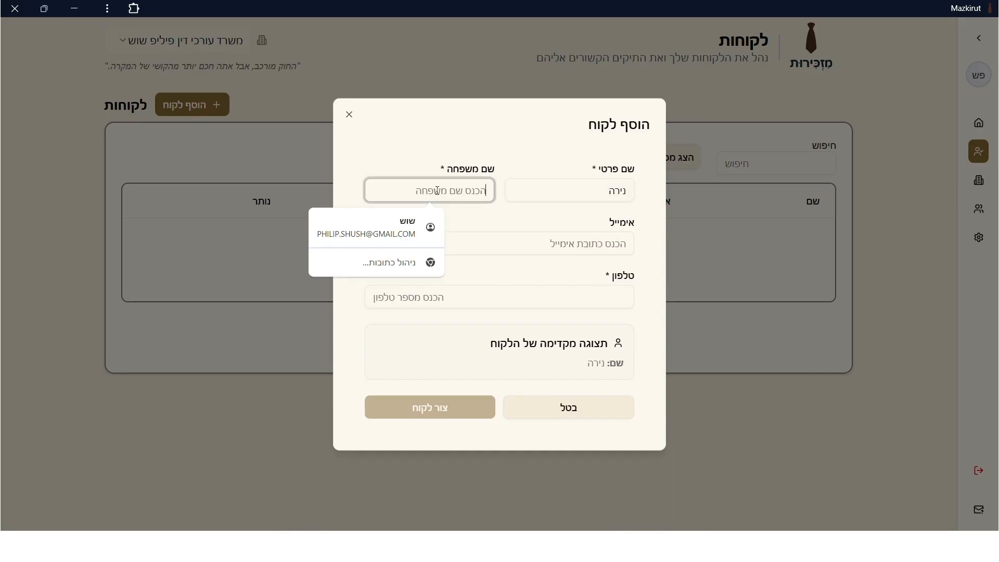
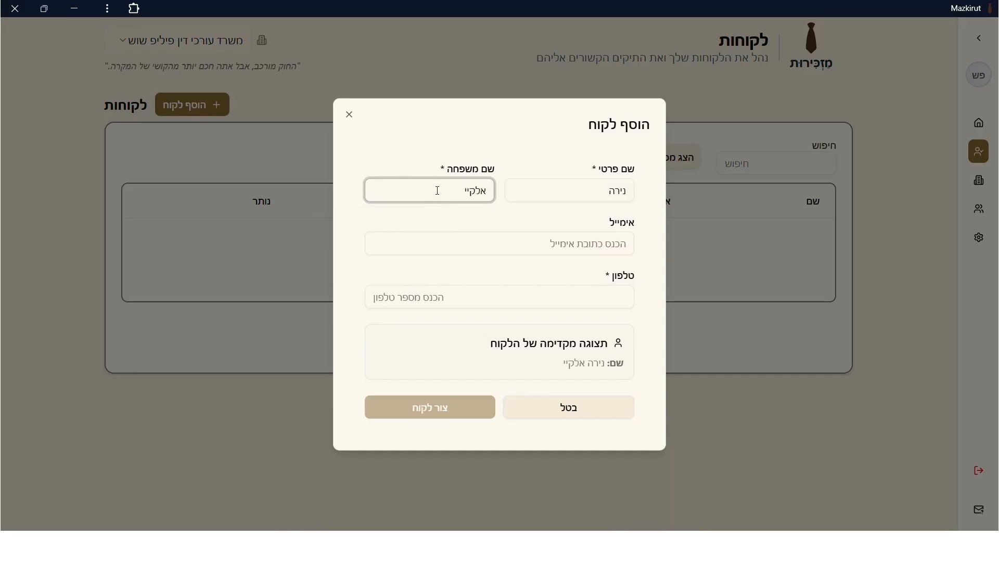
click(515, 297)
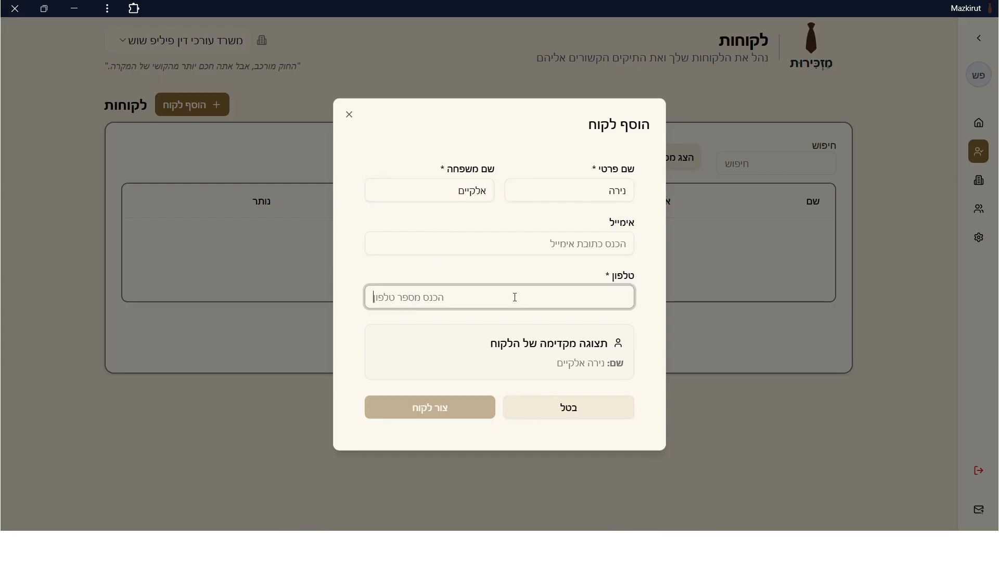
text(052000)
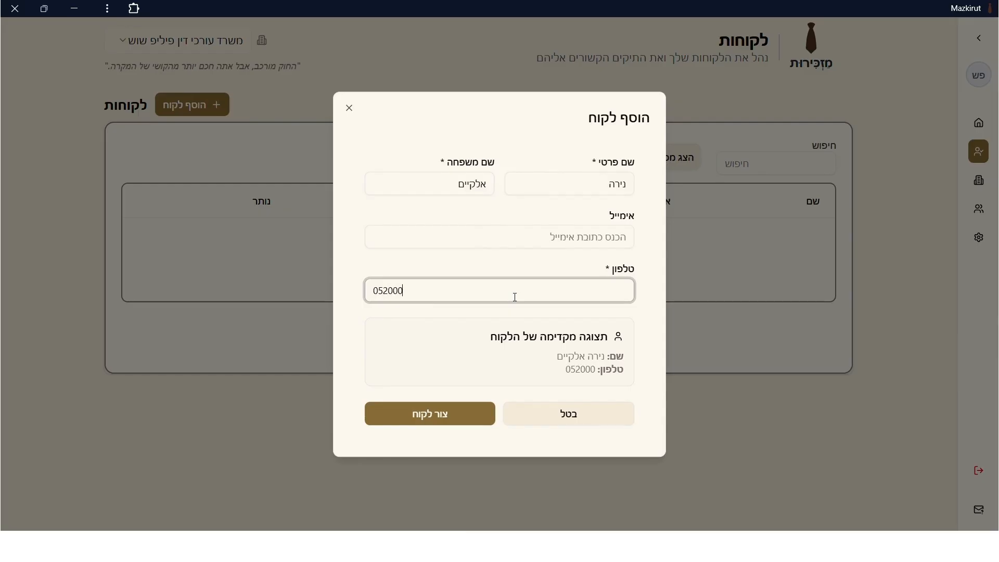
text(0000)
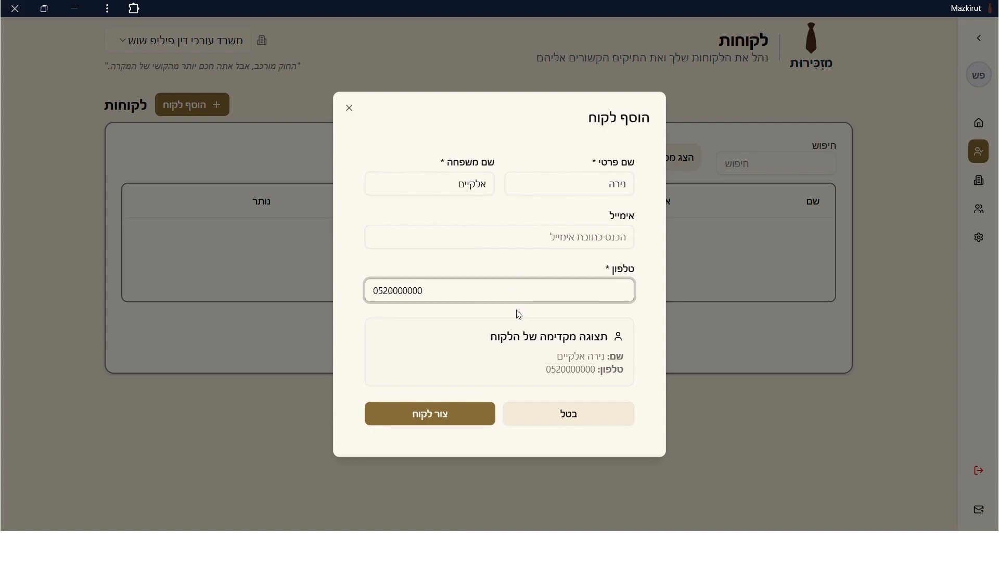
click(430, 416)
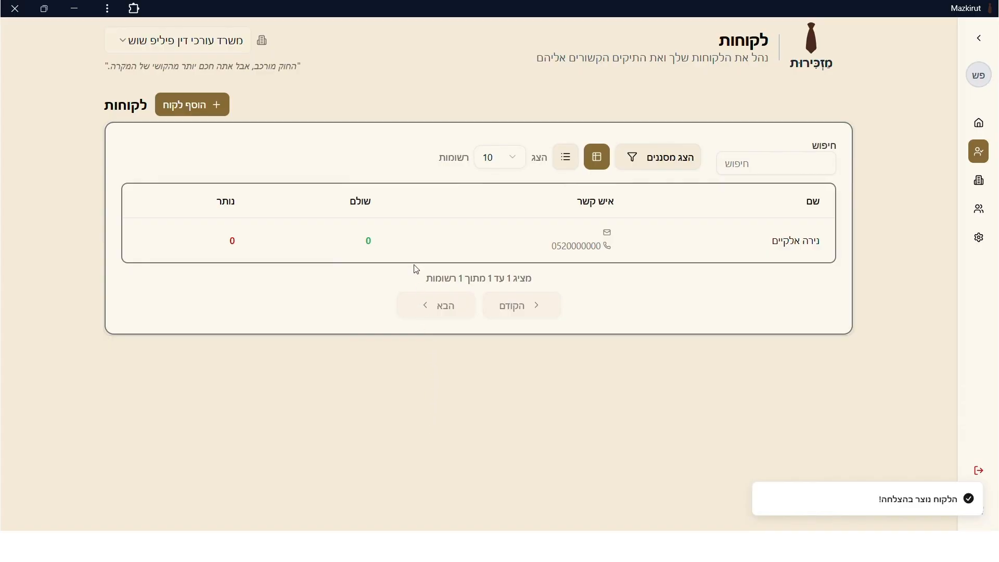
Open the new client's details full page and start adding a case.
click(437, 240)
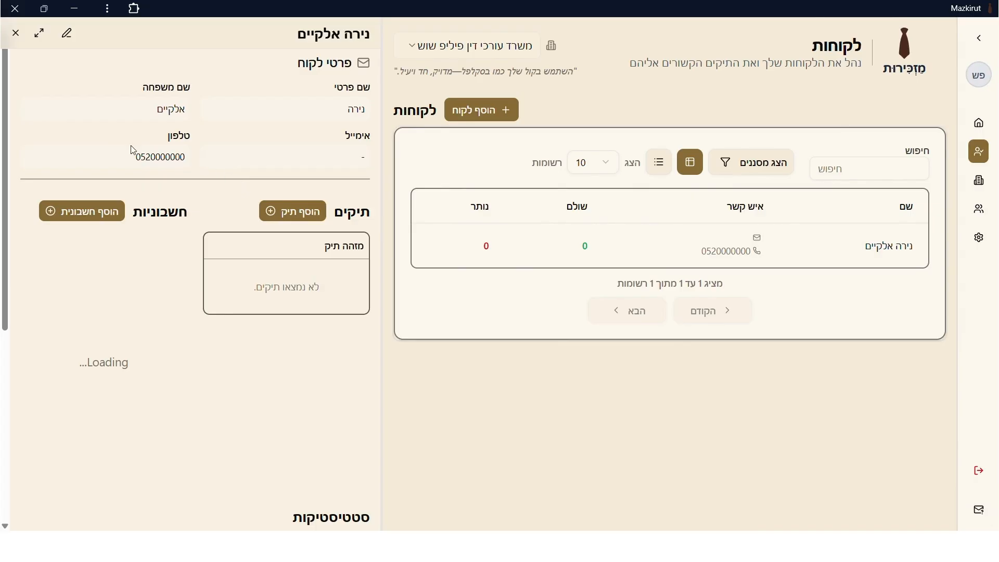
click(40, 34)
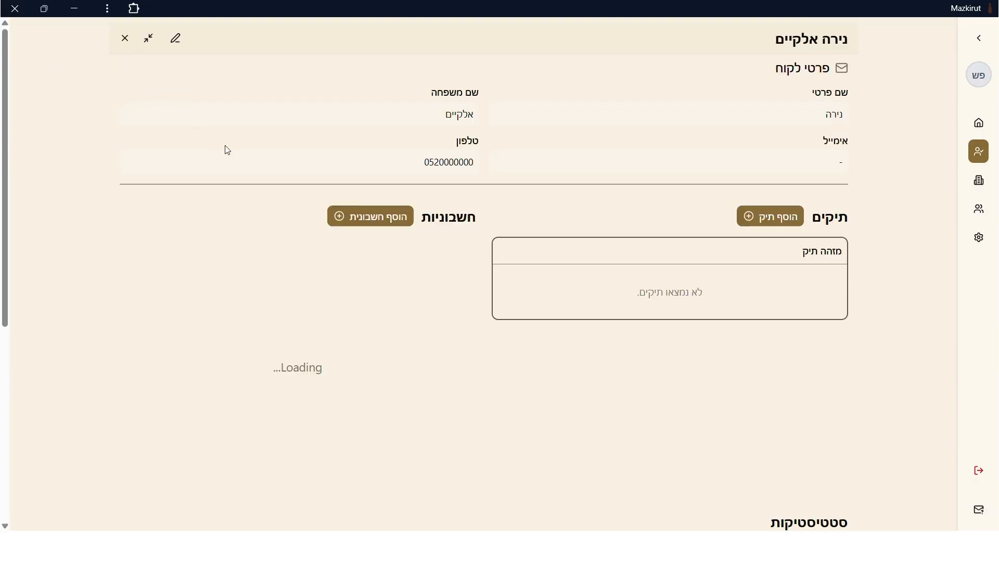
click(769, 218)
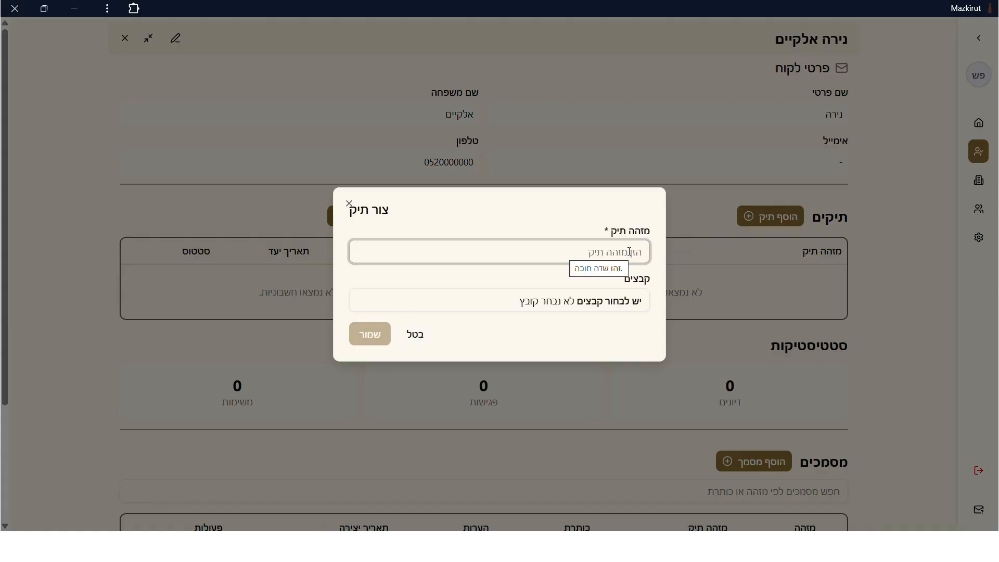
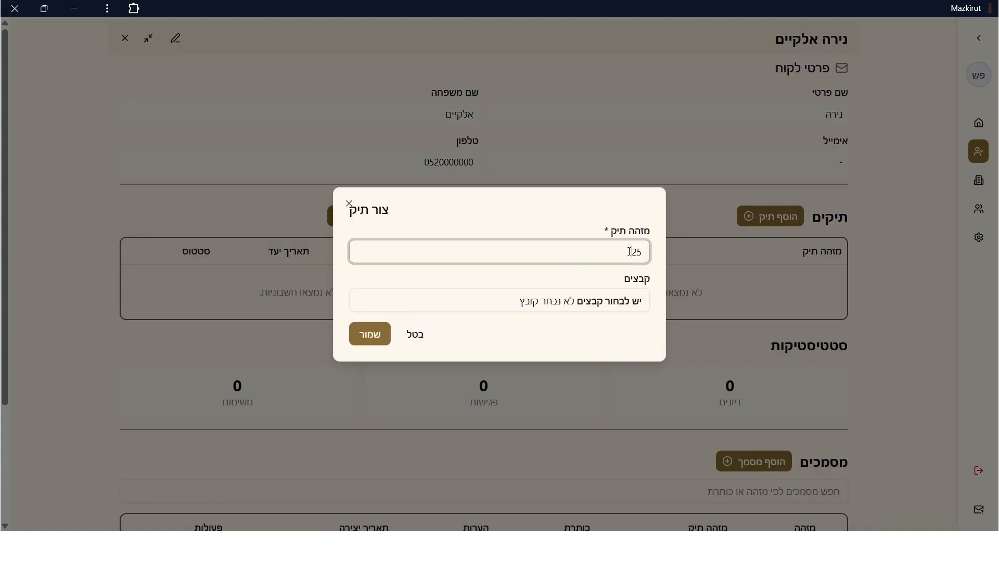
click(366, 333)
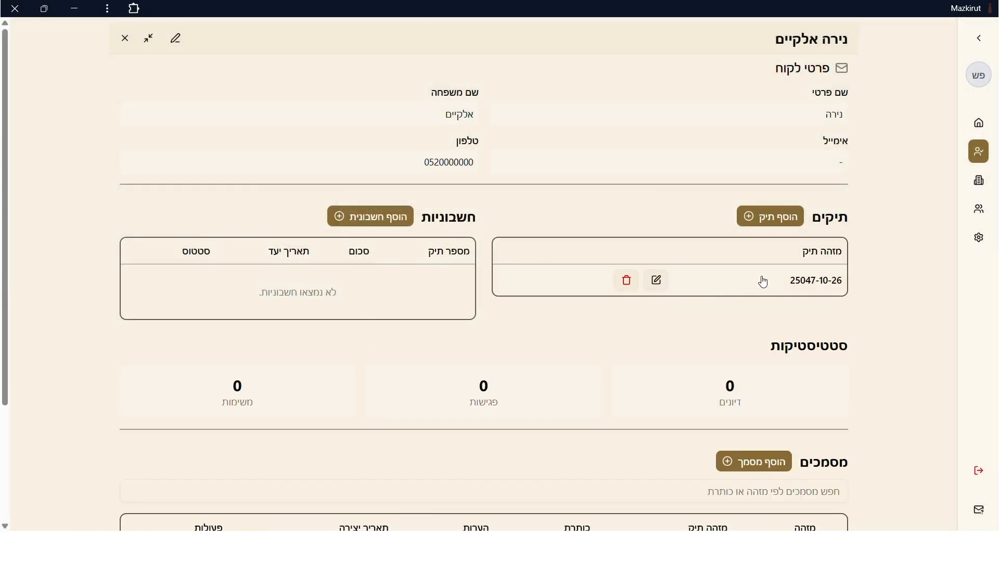
click(765, 218)
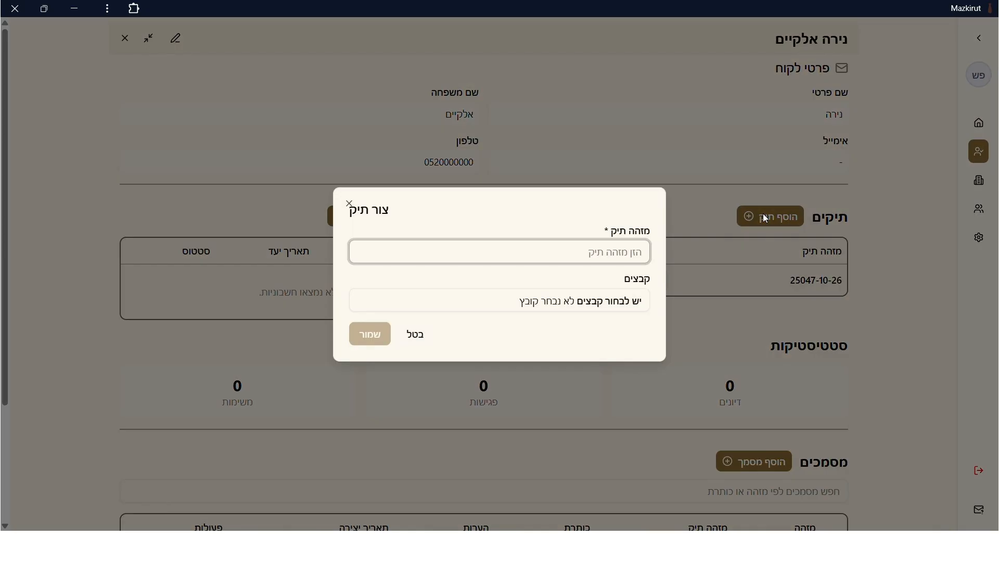
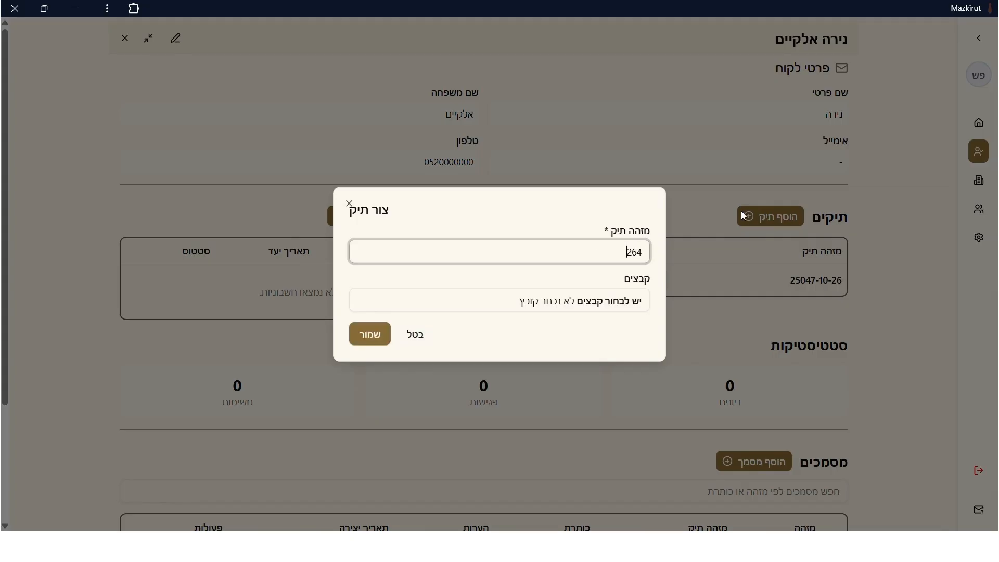
click(383, 327)
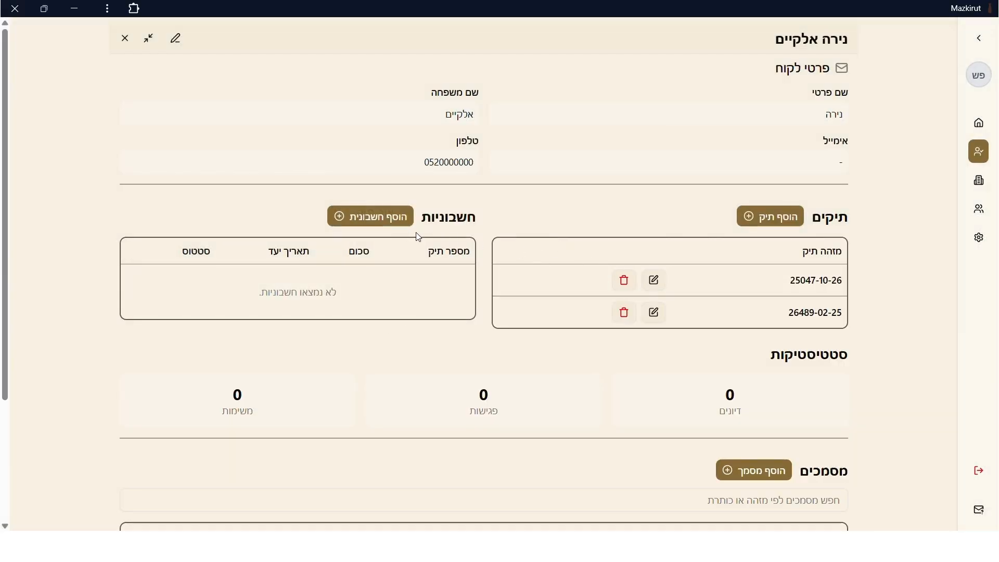
click(395, 223)
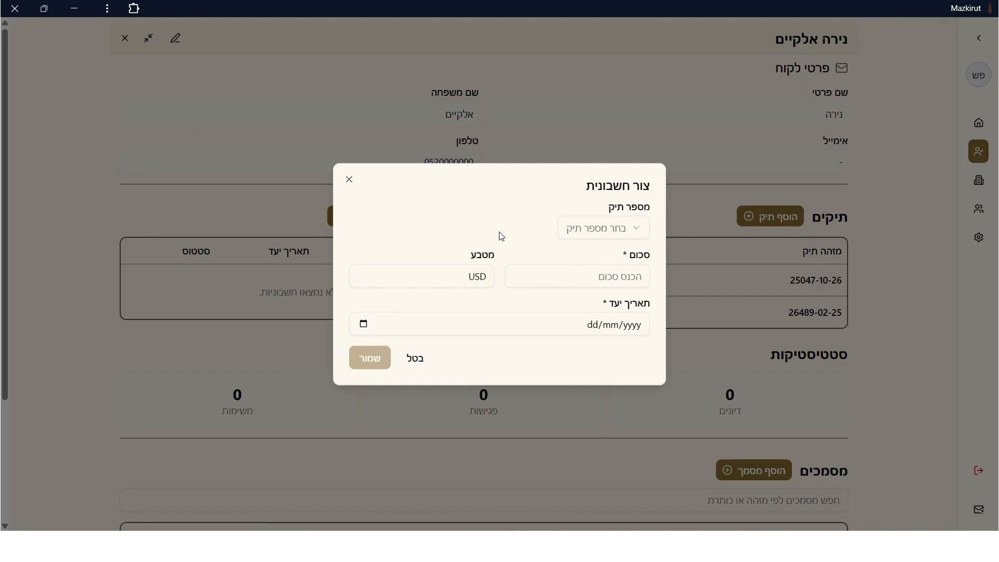
click(578, 237)
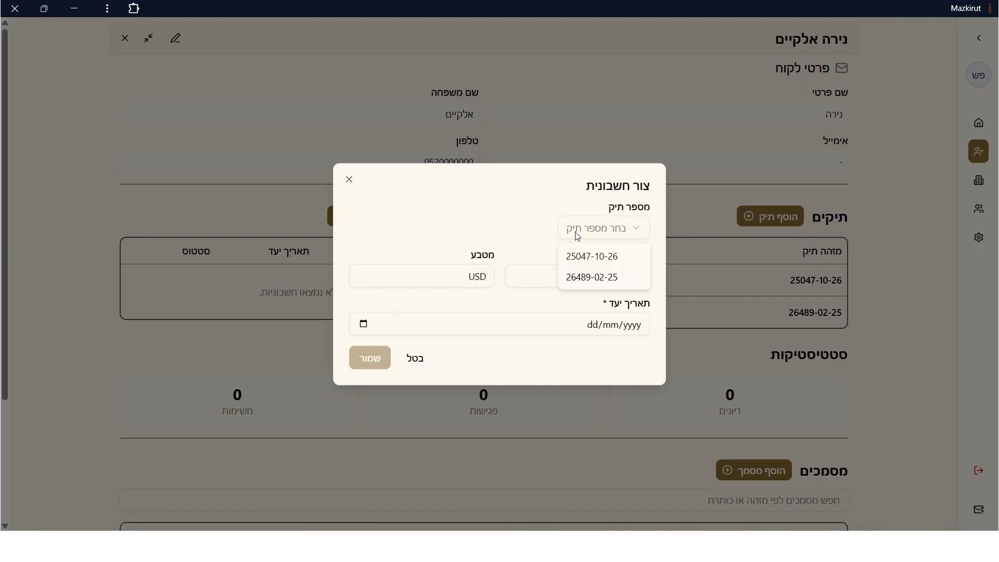
click(579, 284)
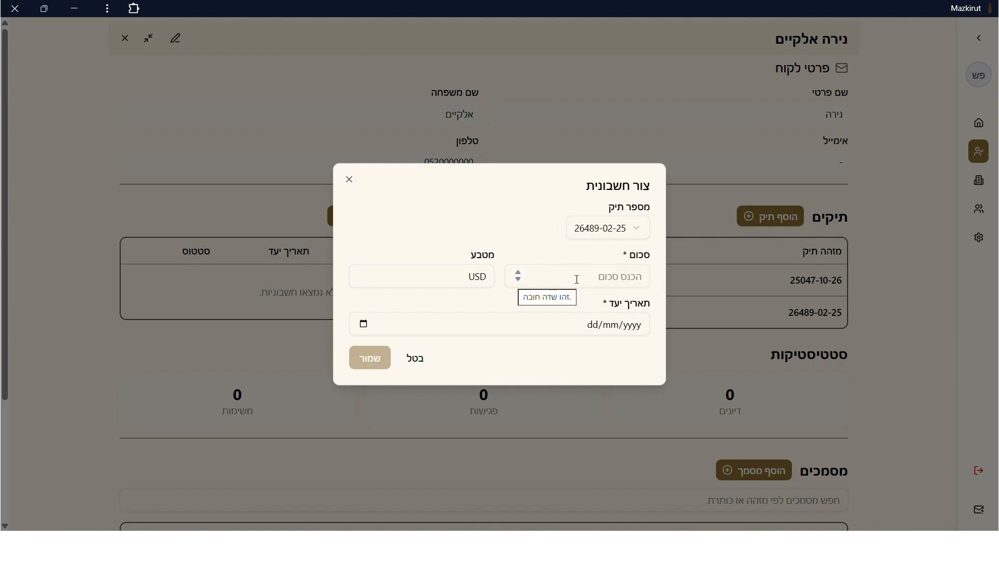
click(576, 279)
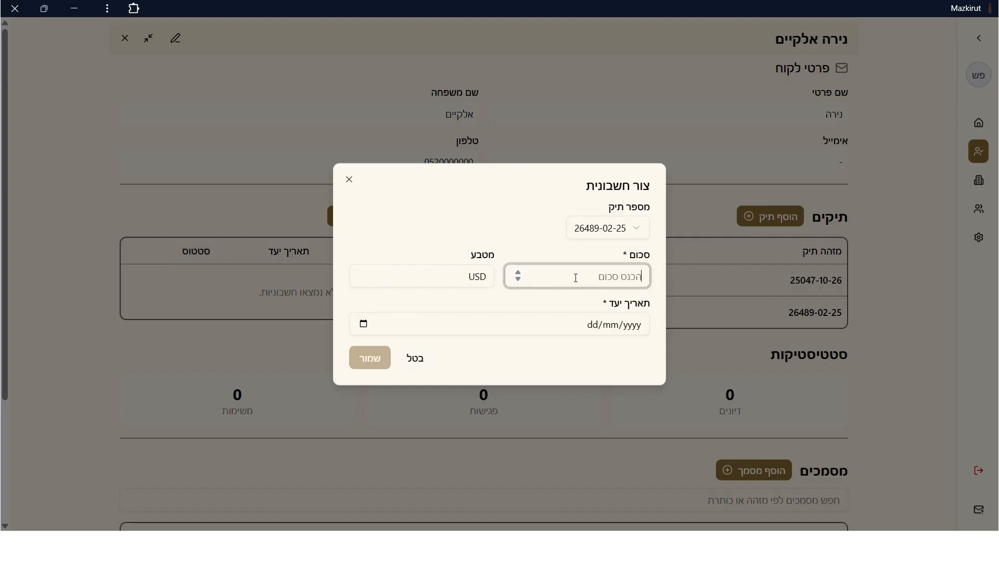
text(7000)
Set the bill currency to NIS and due date 25/04/2026, save it, and open it.
click(463, 271)
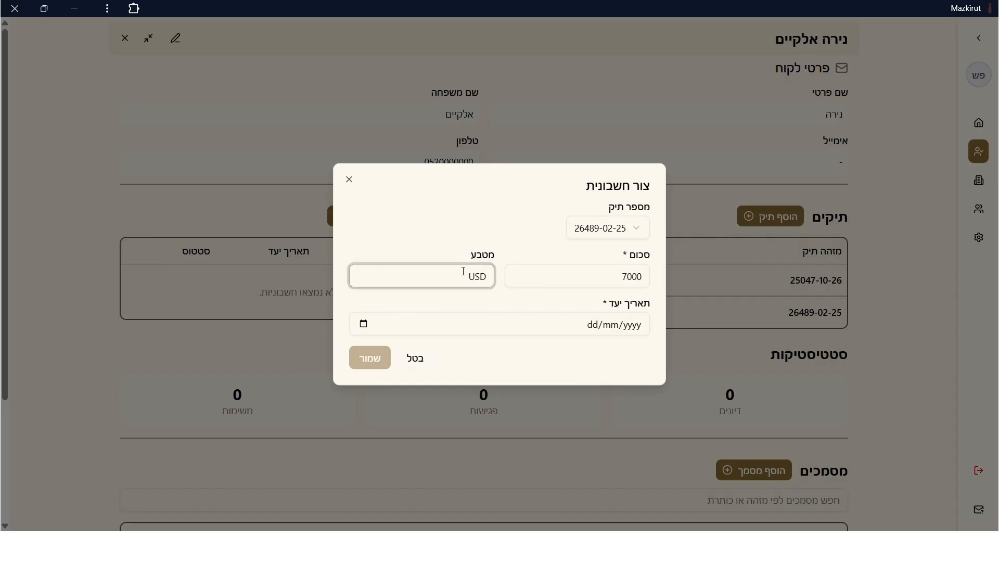
drag(463, 271, 489, 274)
key(Caps_Lock)
text(NIS)
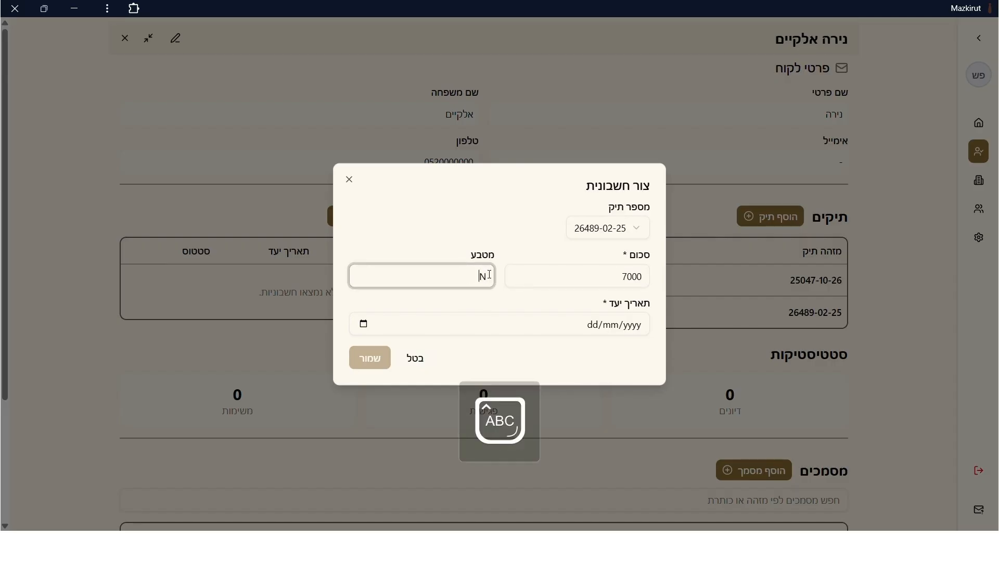
key(Caps_Lock)
click(572, 327)
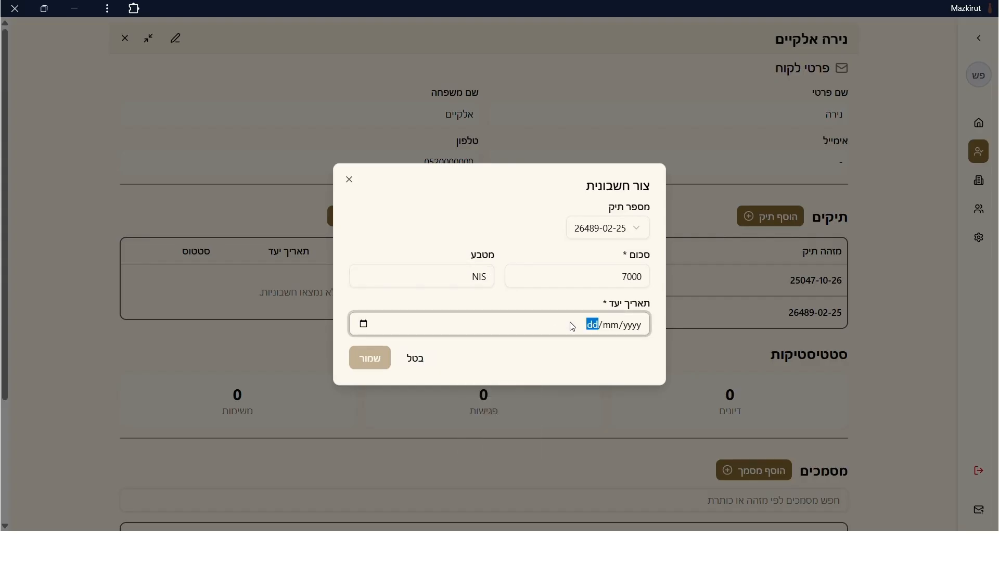
text(25/04/2026)
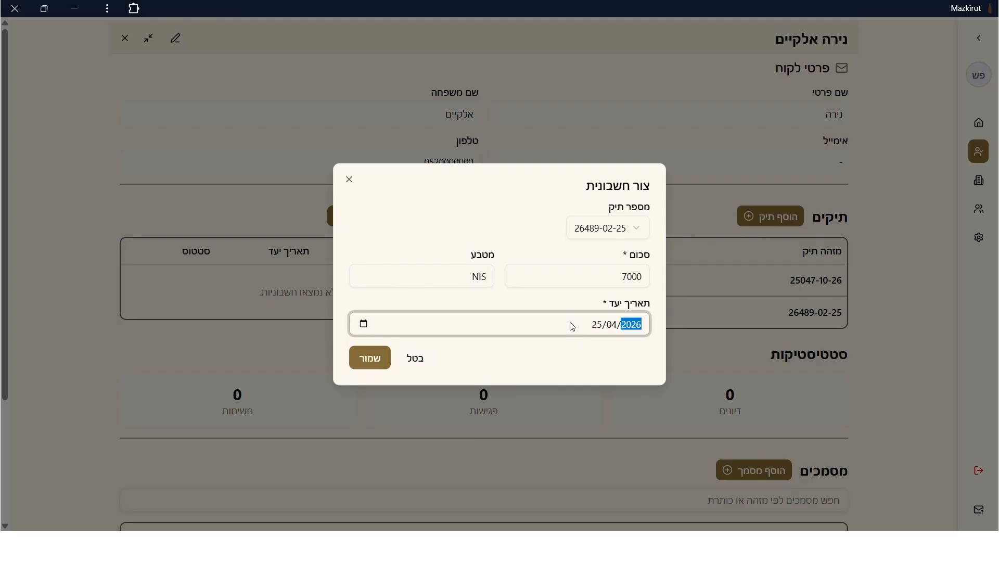
click(375, 356)
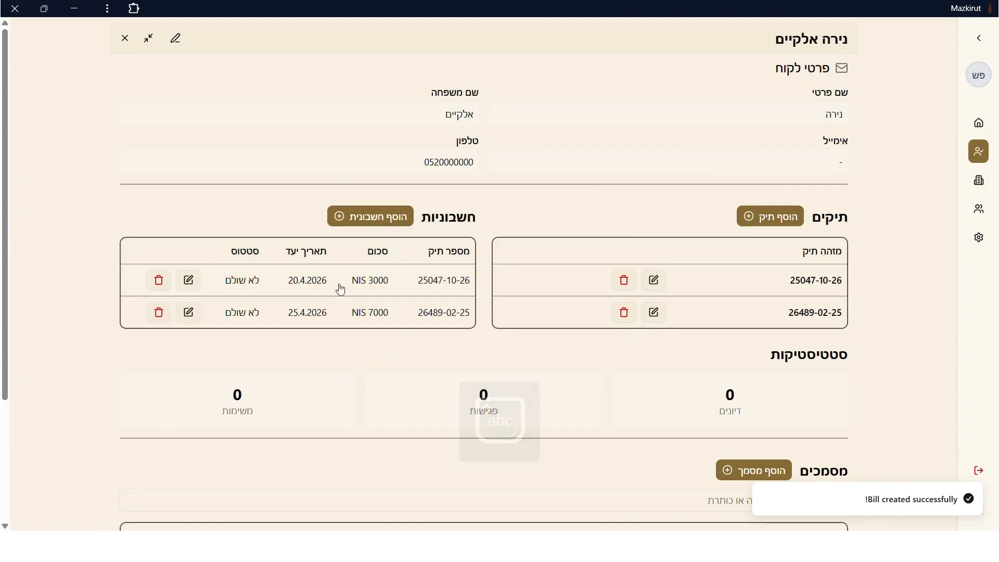
click(337, 318)
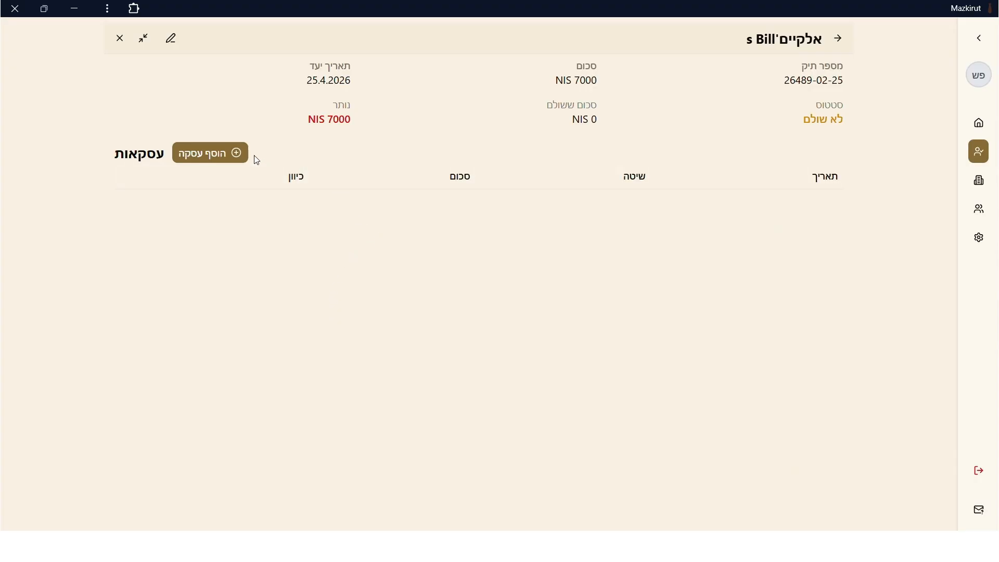
Add an INCOMING 2300 transaction paid by העברה בנקאית to this bill.
click(236, 152)
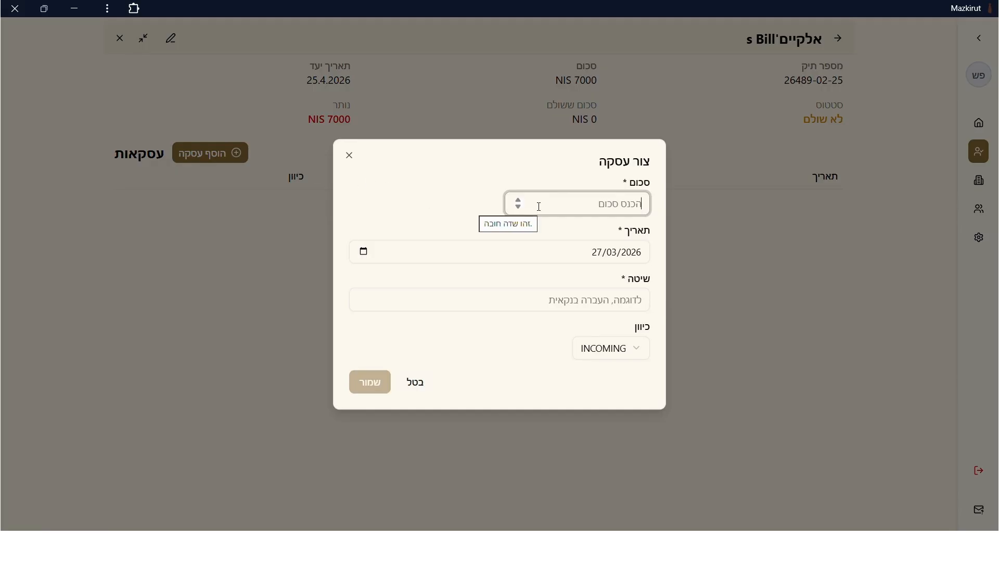
text(2)
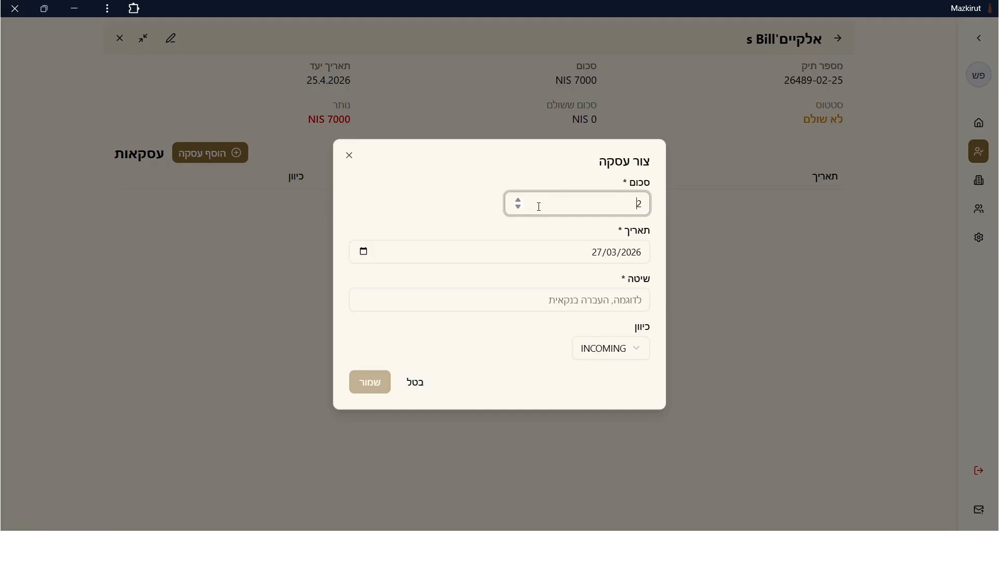
text(300)
click(575, 305)
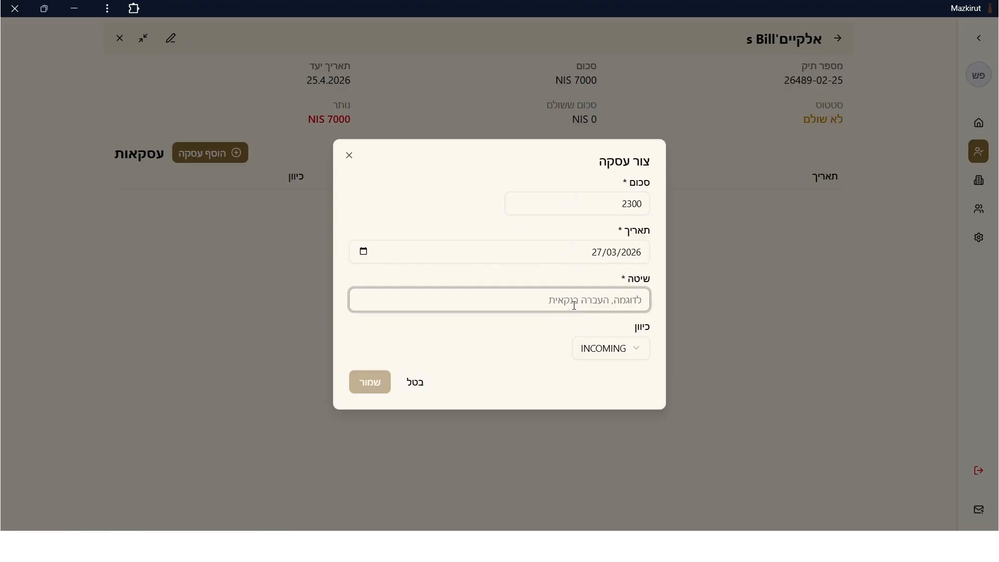
text(הע)
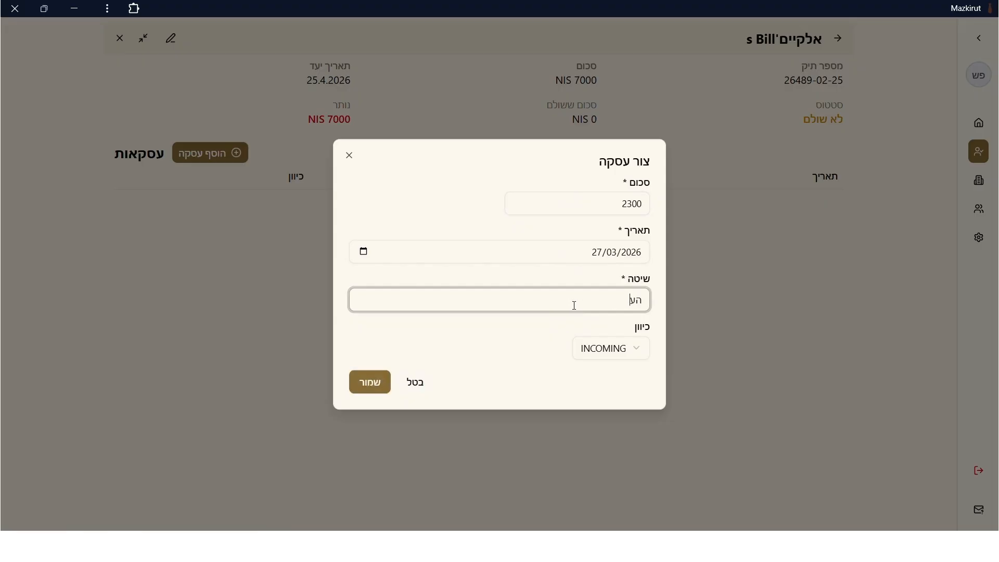
text(ברה בנקאית)
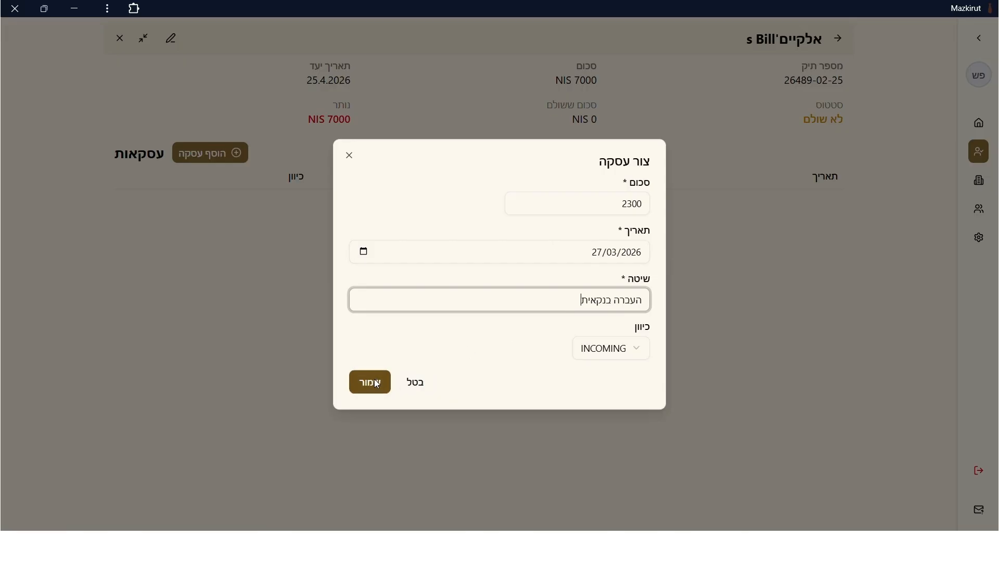
click(611, 357)
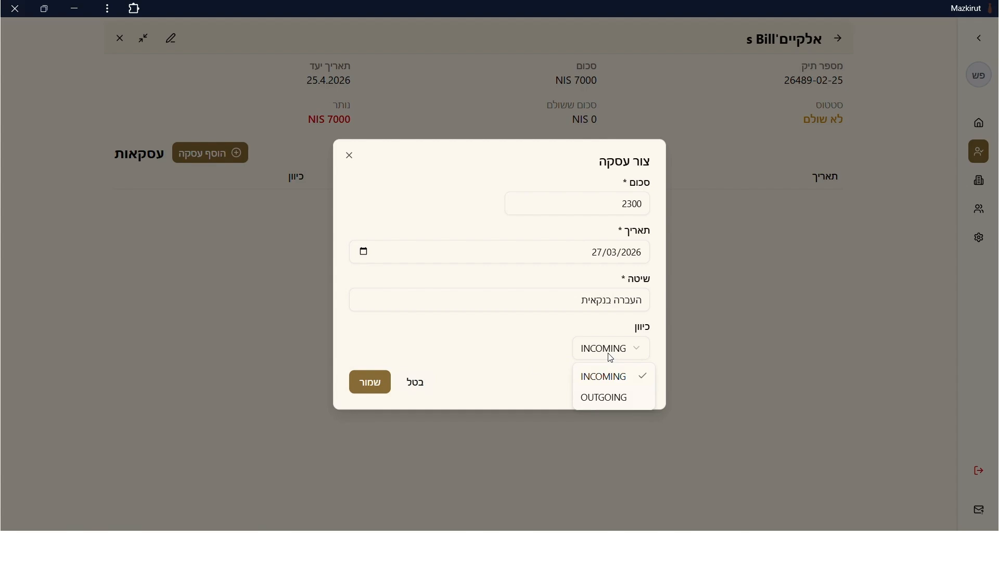
click(367, 388)
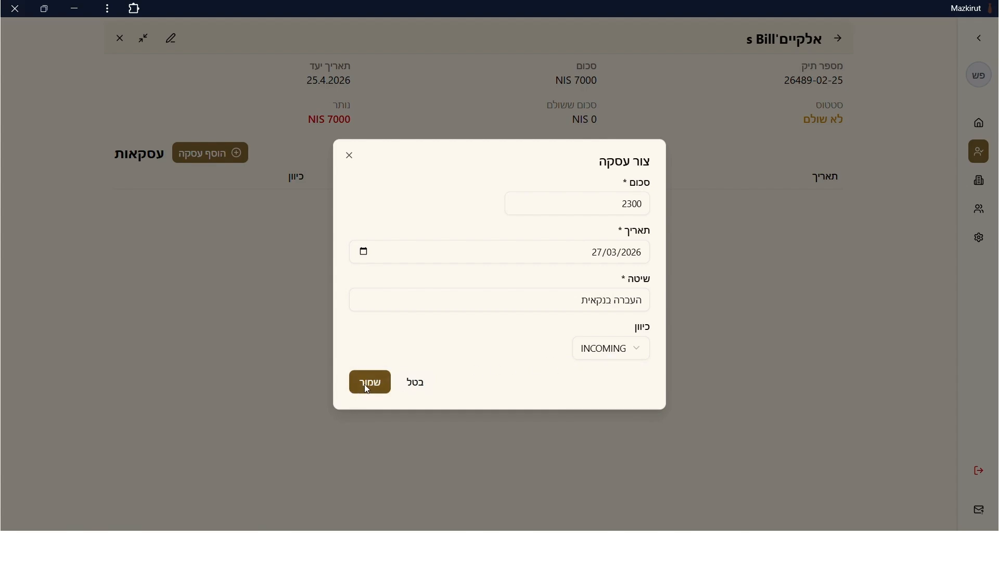
click(367, 388)
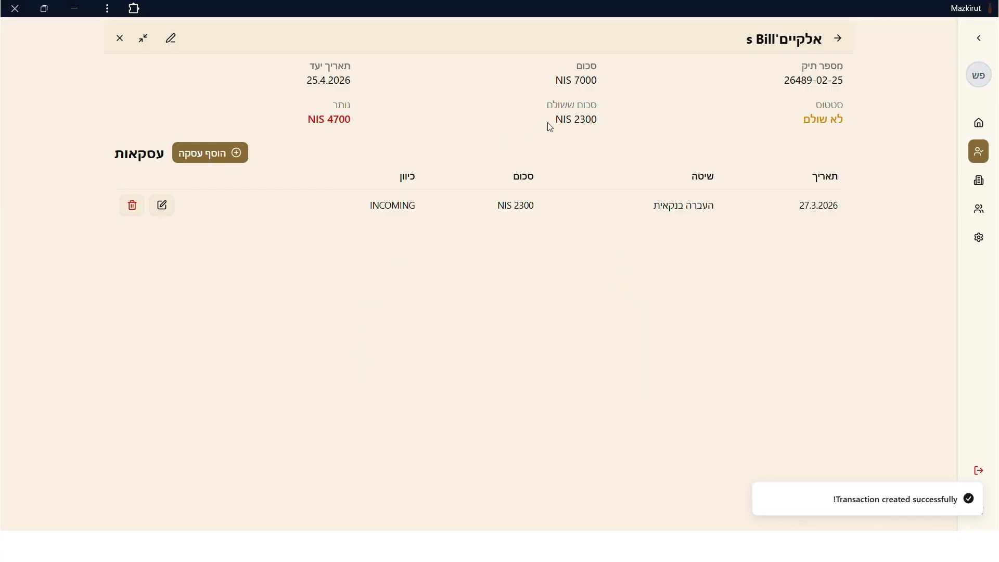
Review the NIS 2300 paid, NIS 4700 remaining and NIS 7000 total, then return to the client page.
drag(551, 125, 604, 124)
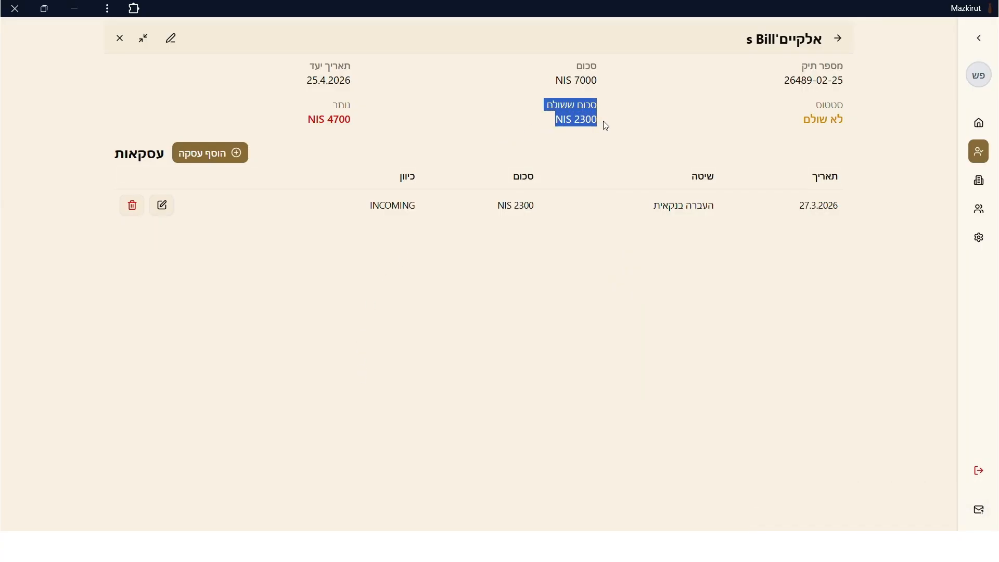
drag(304, 130, 366, 116)
click(377, 111)
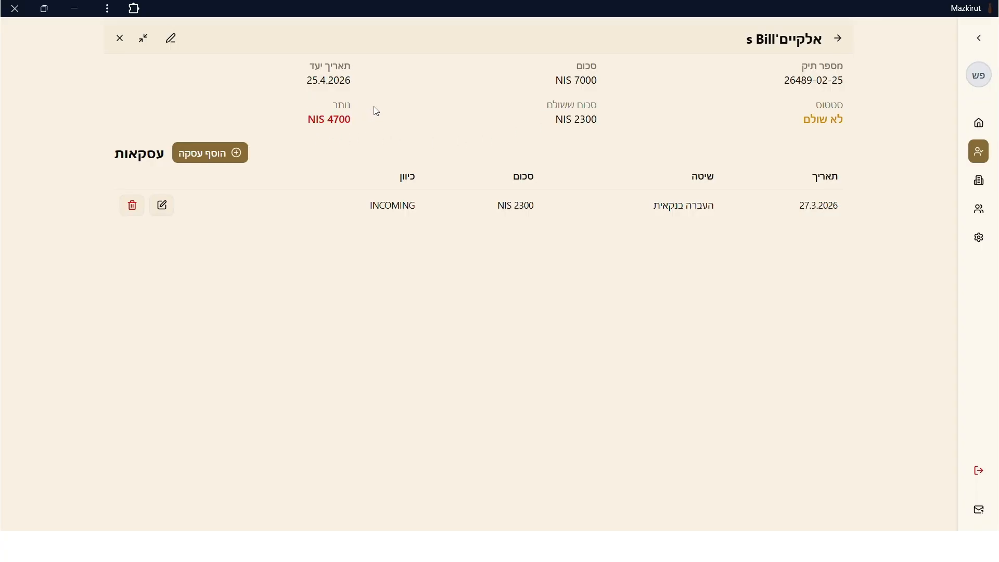
drag(550, 84, 596, 63)
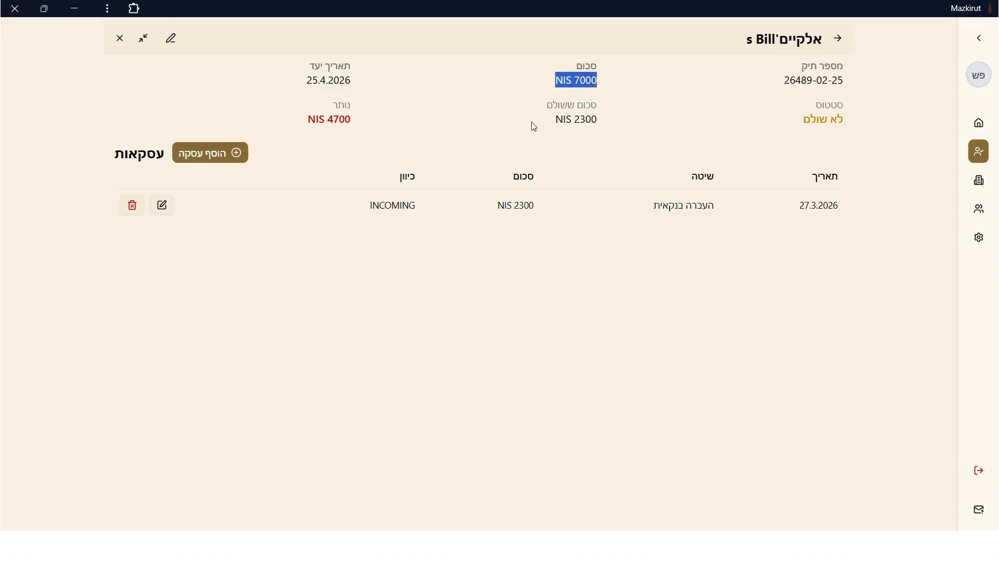
click(465, 143)
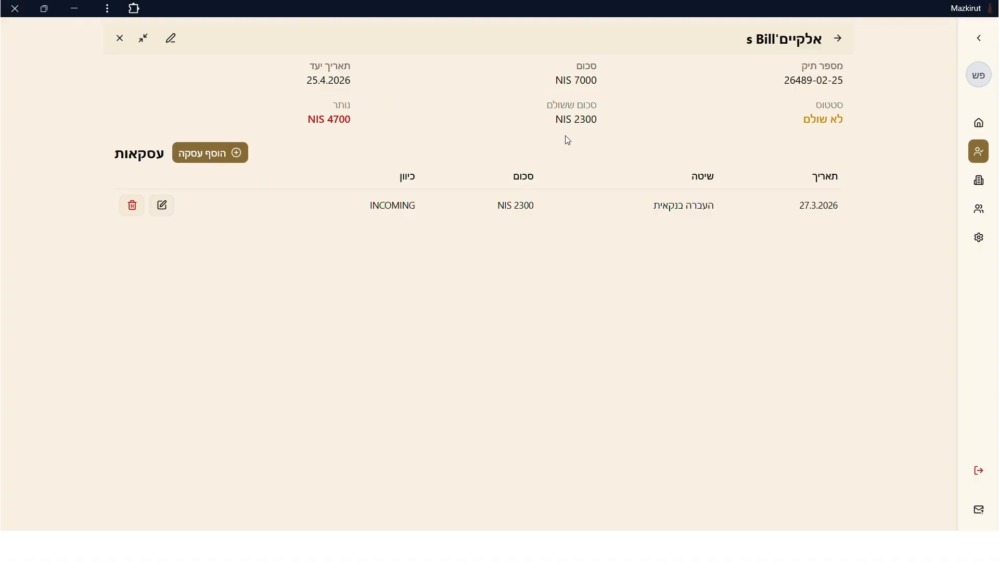
click(837, 40)
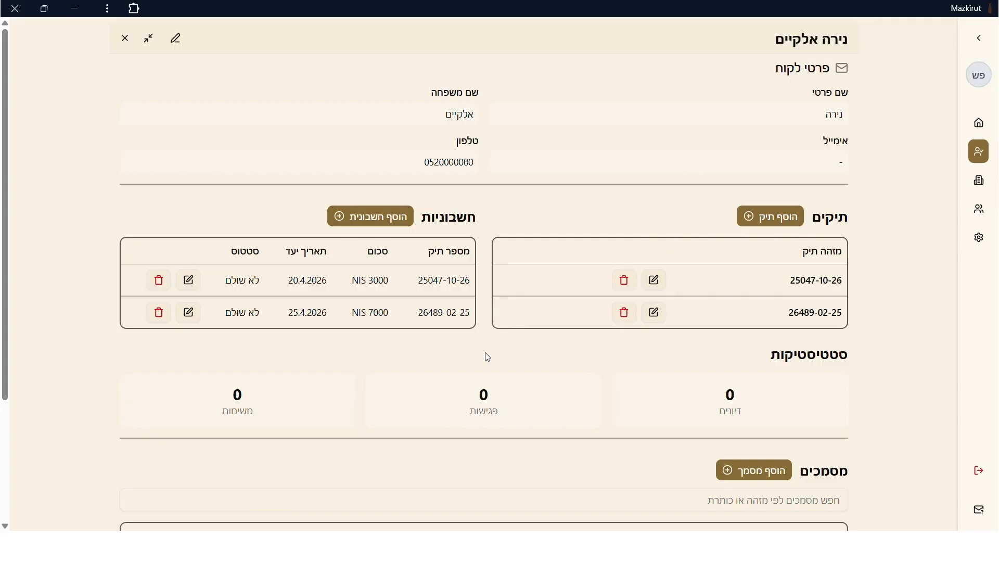
Start a new document titled 'בקשה להוספת ייצוג' and open its case ID list.
scroll(487, 357, down, 2)
scroll(488, 357, down, 2)
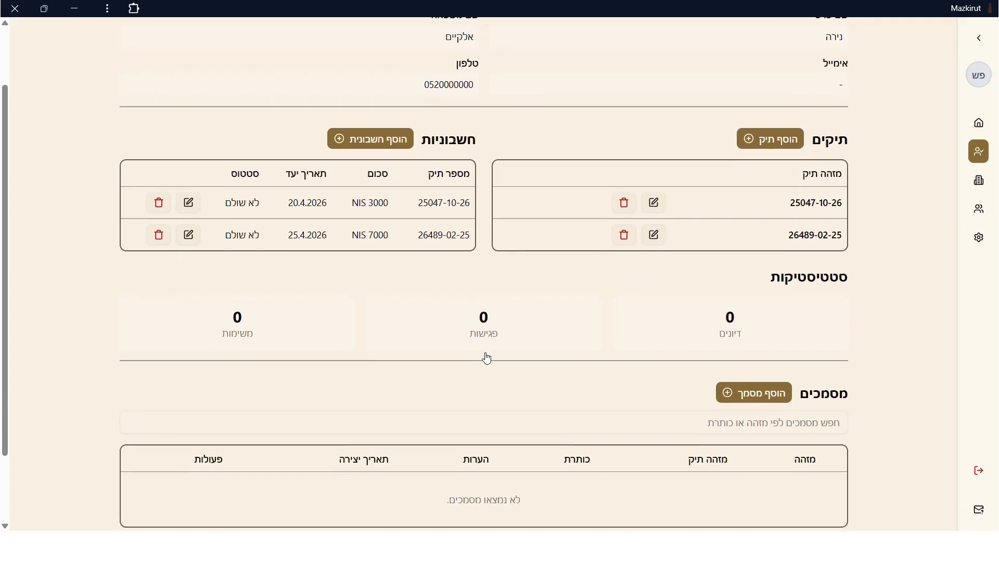
scroll(487, 357, down, 1)
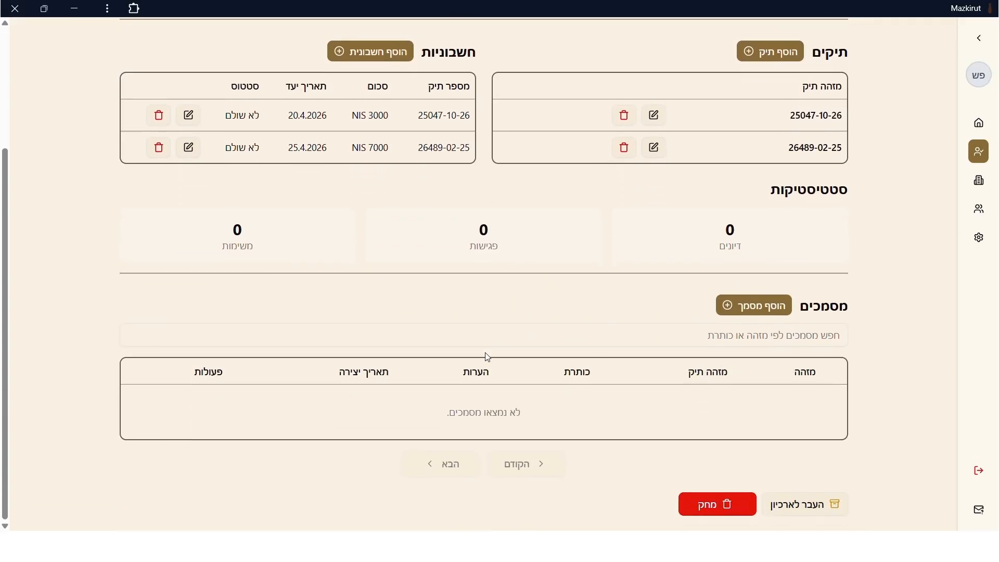
click(735, 311)
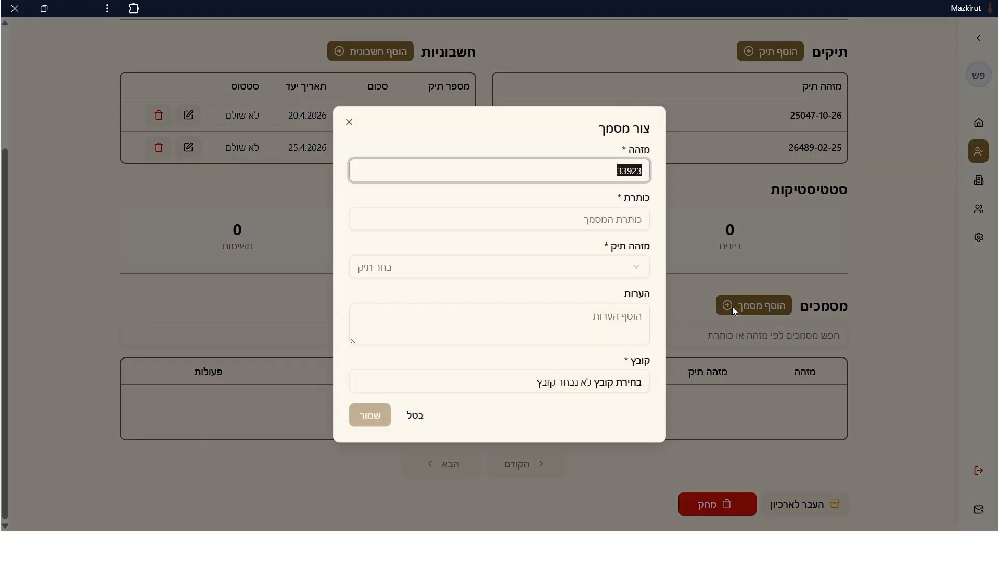
click(614, 219)
text(בקשה)
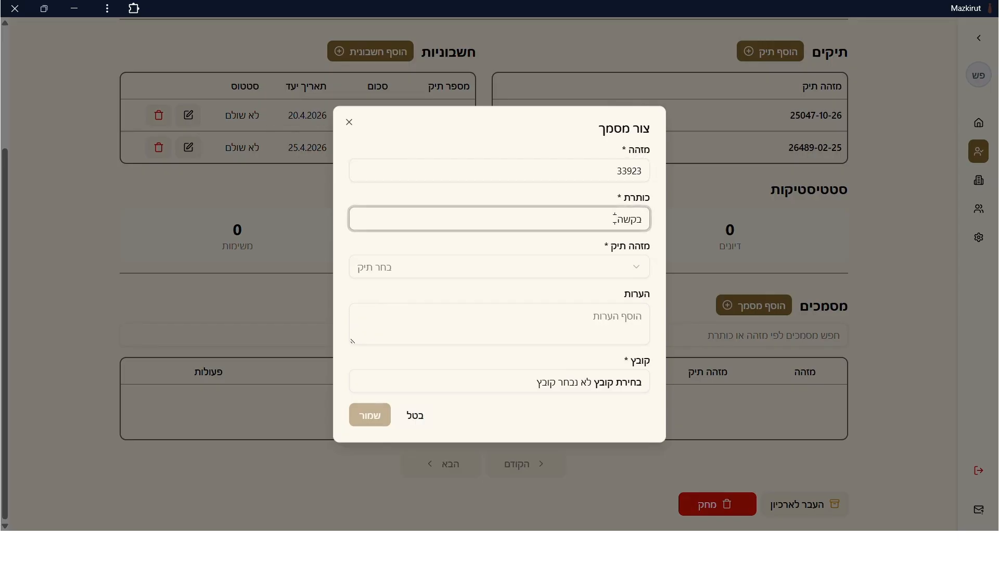
text( להוספת ייצוג)
click(637, 266)
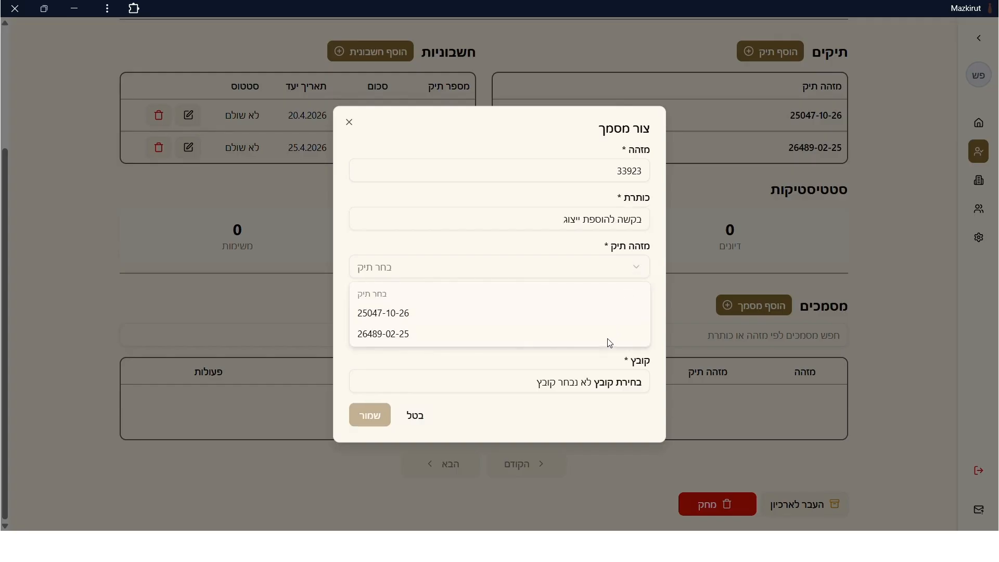